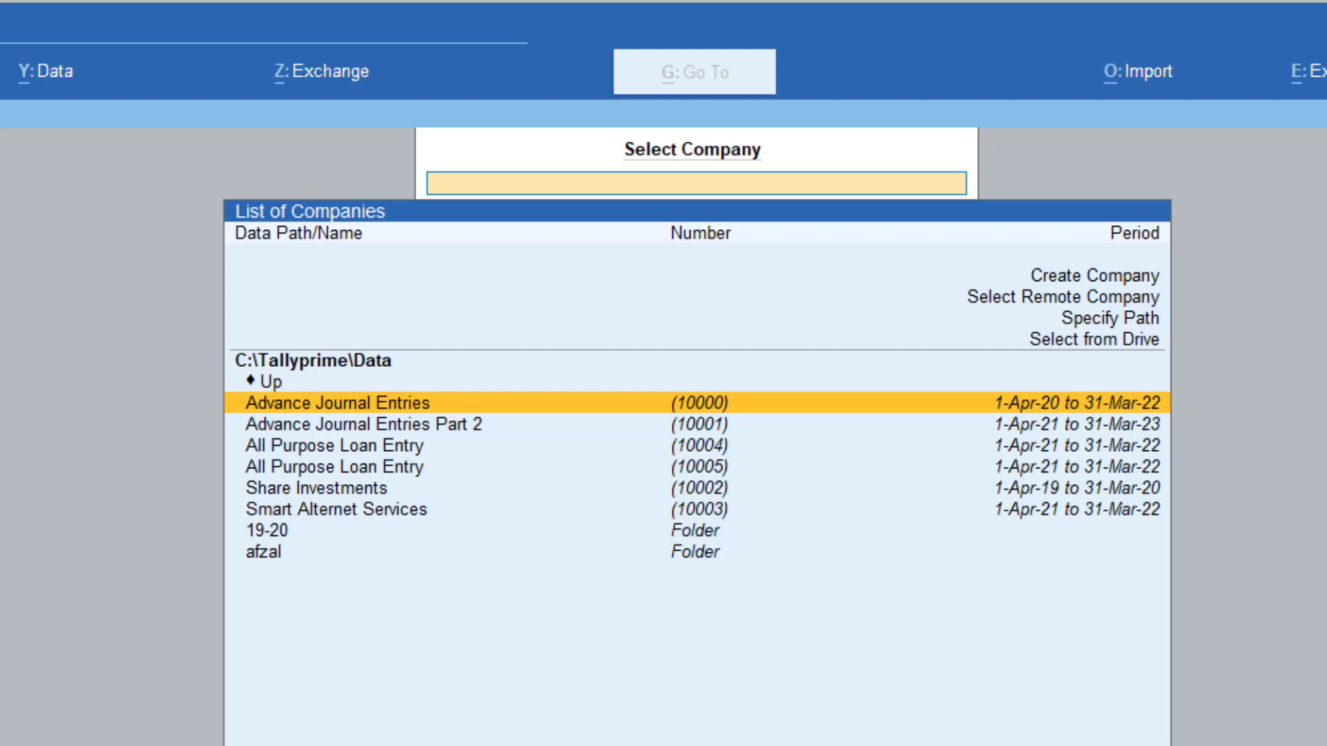
Switch the company list to selecting company data from the computer's drives
{"action": "key", "text": "Up"}
{"action": "key", "text": "Up"}
{"action": "key", "text": "Up"}
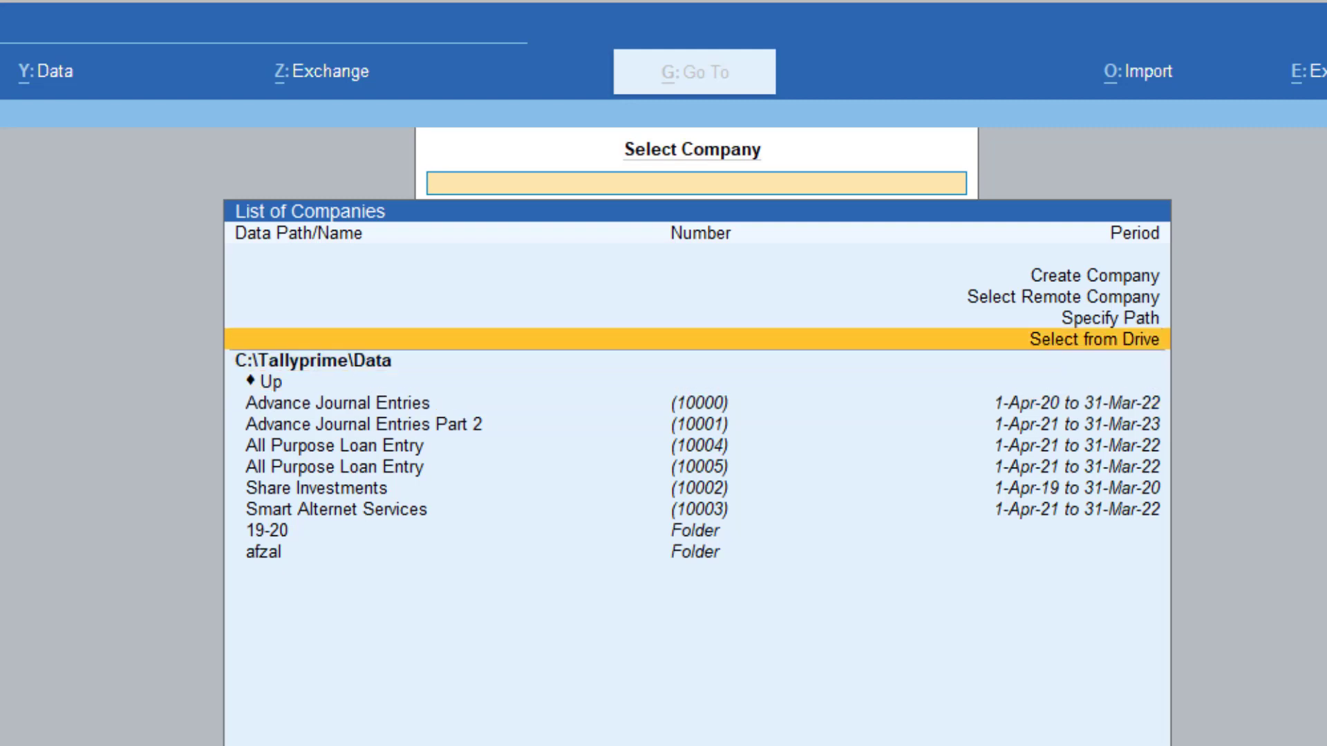
{"action": "key", "text": "Return"}
Open the C:\ drive to browse for the company data
{"action": "key", "text": "Down"}
{"action": "key", "text": "Down"}
{"action": "key", "text": "Down"}
{"action": "key", "text": "Down"}
{"action": "key", "text": "Down"}
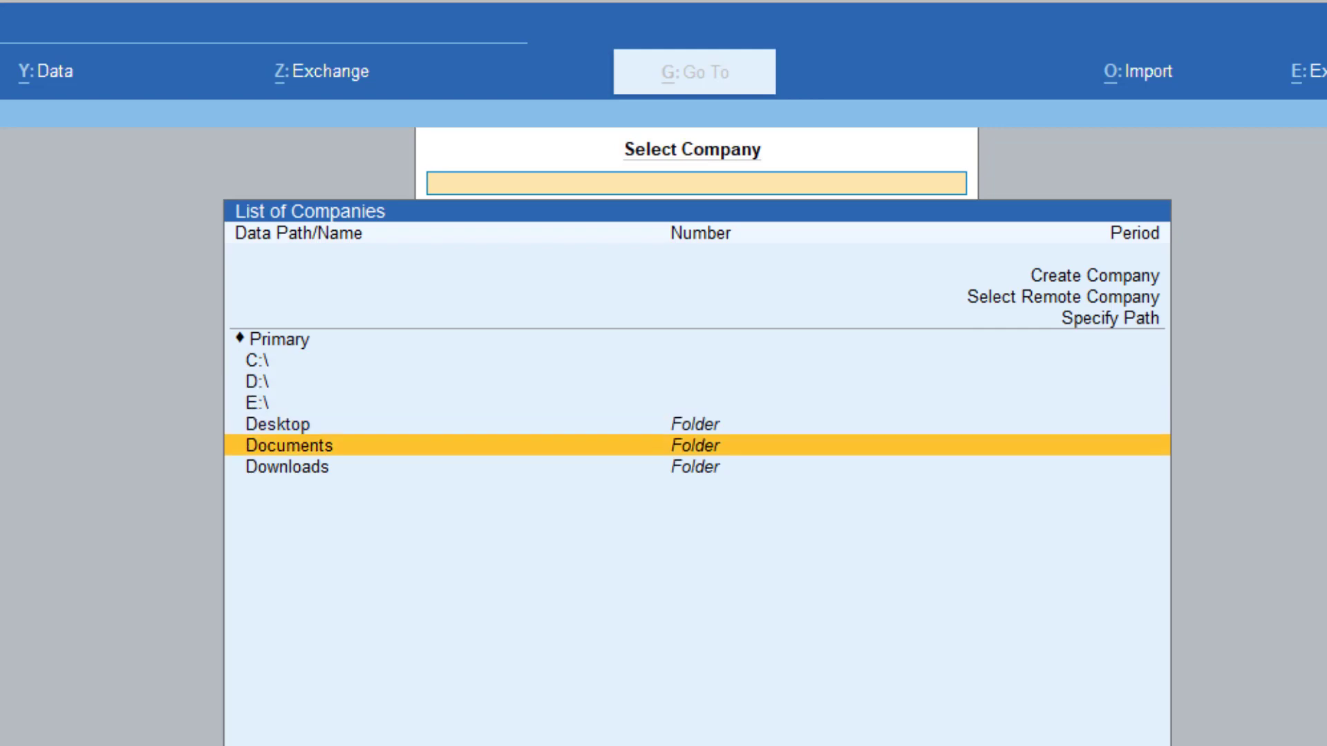
{"action": "key", "text": "Up"}
{"action": "key", "text": "Up"}
{"action": "key", "text": "Up"}
{"action": "key", "text": "Up"}
{"action": "key", "text": "Up"}
{"action": "key", "text": "Return"}
Open the TallyPrime folder on the C:\ drive and go into its data folder
{"action": "key", "text": "Down"}
{"action": "key", "text": "Down"}
{"action": "key", "text": "Down"}
{"action": "key", "text": "Down"}
{"action": "key", "text": "Down"}
{"action": "key", "text": "Down"}
{"action": "key", "text": "Down"}
{"action": "key", "text": "Down"}
{"action": "key", "text": "Return"}
{"action": "key", "text": "Up"}
{"action": "key", "text": "Return"}
{"action": "key", "text": "Up"}
{"action": "key", "text": "Down"}
{"action": "key", "text": "Down"}
{"action": "key", "text": "Down"}
{"action": "key", "text": "Down"}
{"action": "key", "text": "Down"}
{"action": "key", "text": "Down"}
{"action": "key", "text": "Down"}
{"action": "key", "text": "Down"}
{"action": "key", "text": "Down"}
{"action": "key", "text": "Down"}
{"action": "key", "text": "Down"}
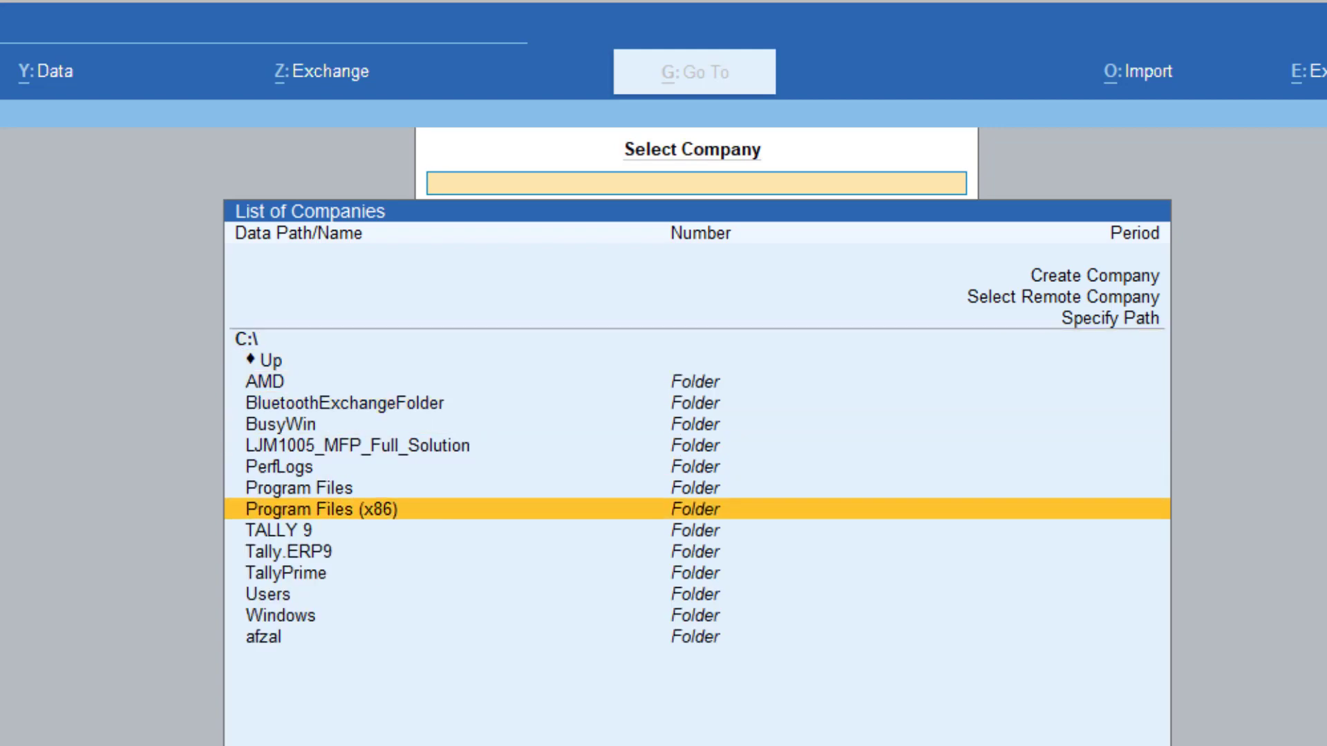
{"action": "key", "text": "Return"}
Open the personally named subfolder of the data folder and load the first company in it
{"action": "key", "text": "Down"}
{"action": "key", "text": "Return"}
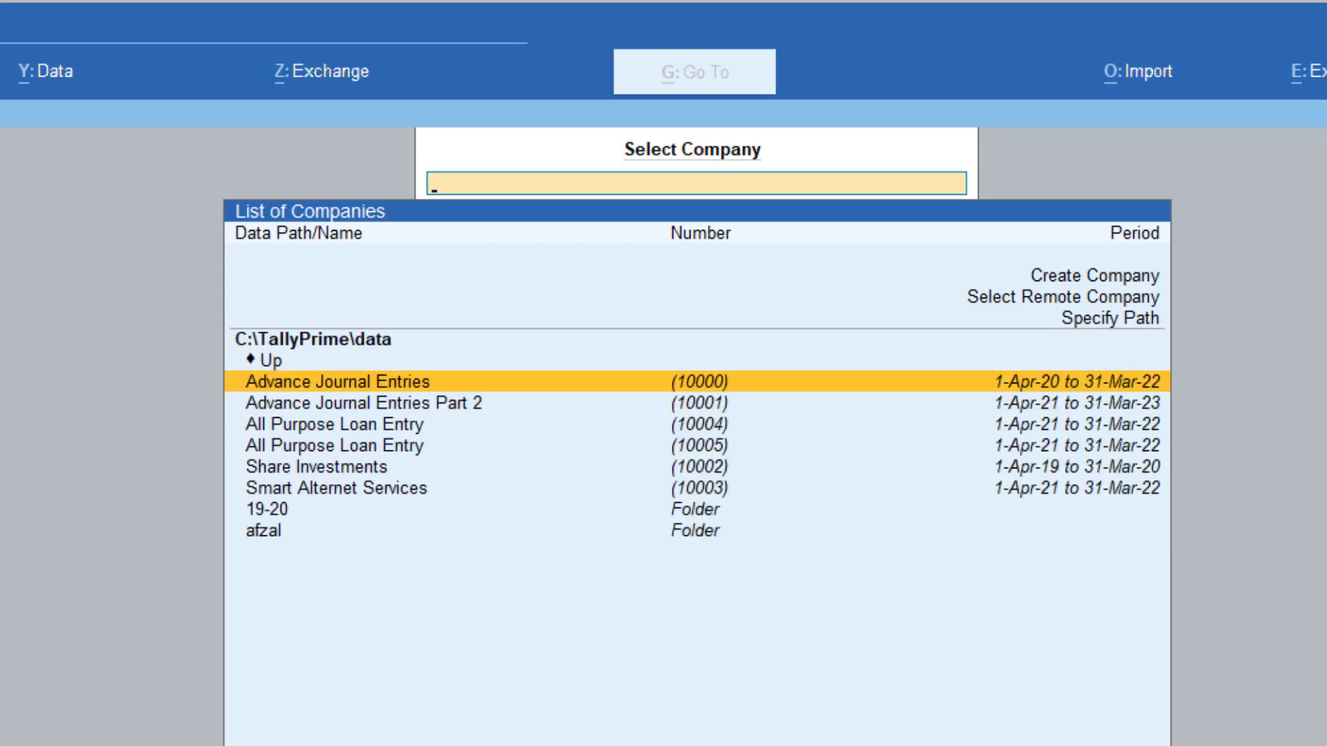
{"action": "key", "text": "Down"}
{"action": "key", "text": "Down"}
{"action": "key", "text": "Down"}
{"action": "key", "text": "Down"}
{"action": "key", "text": "Down"}
{"action": "key", "text": "Down"}
{"action": "key", "text": "Down"}
{"action": "key", "text": "Return"}
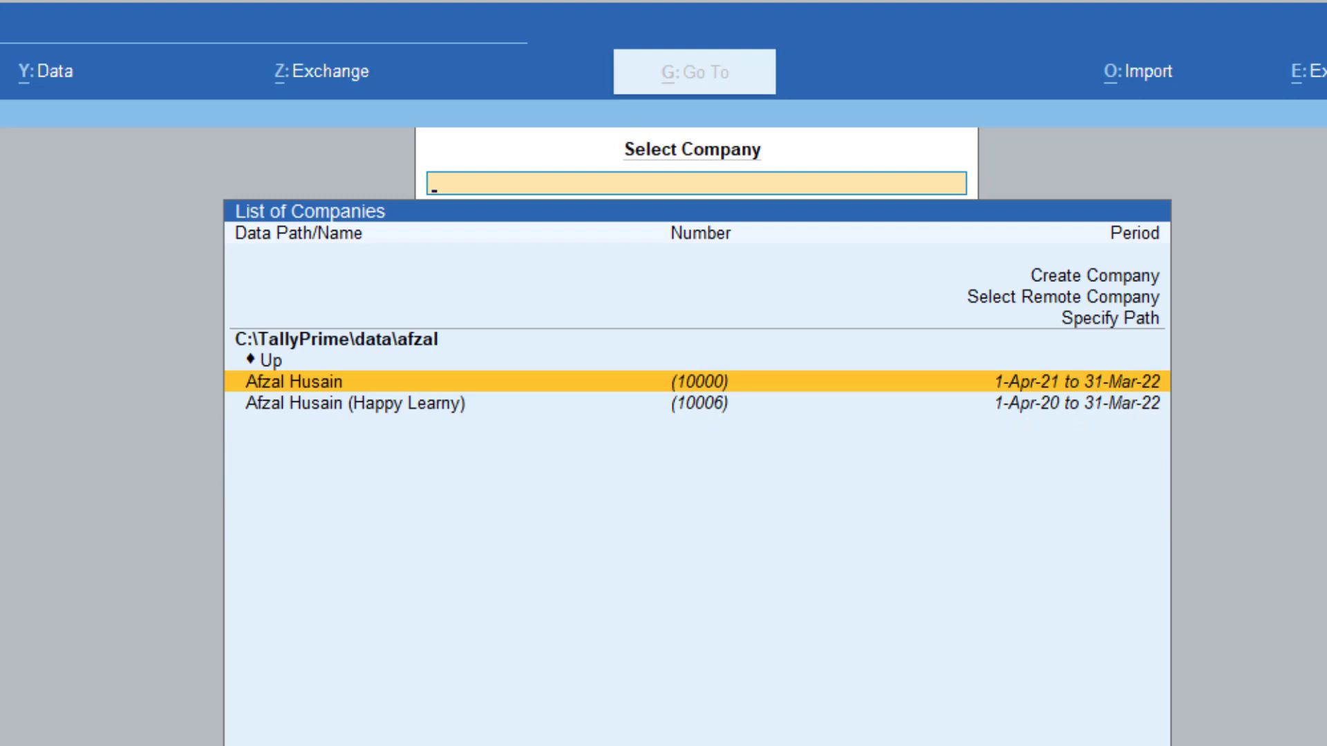
{"action": "key", "text": "Return"}
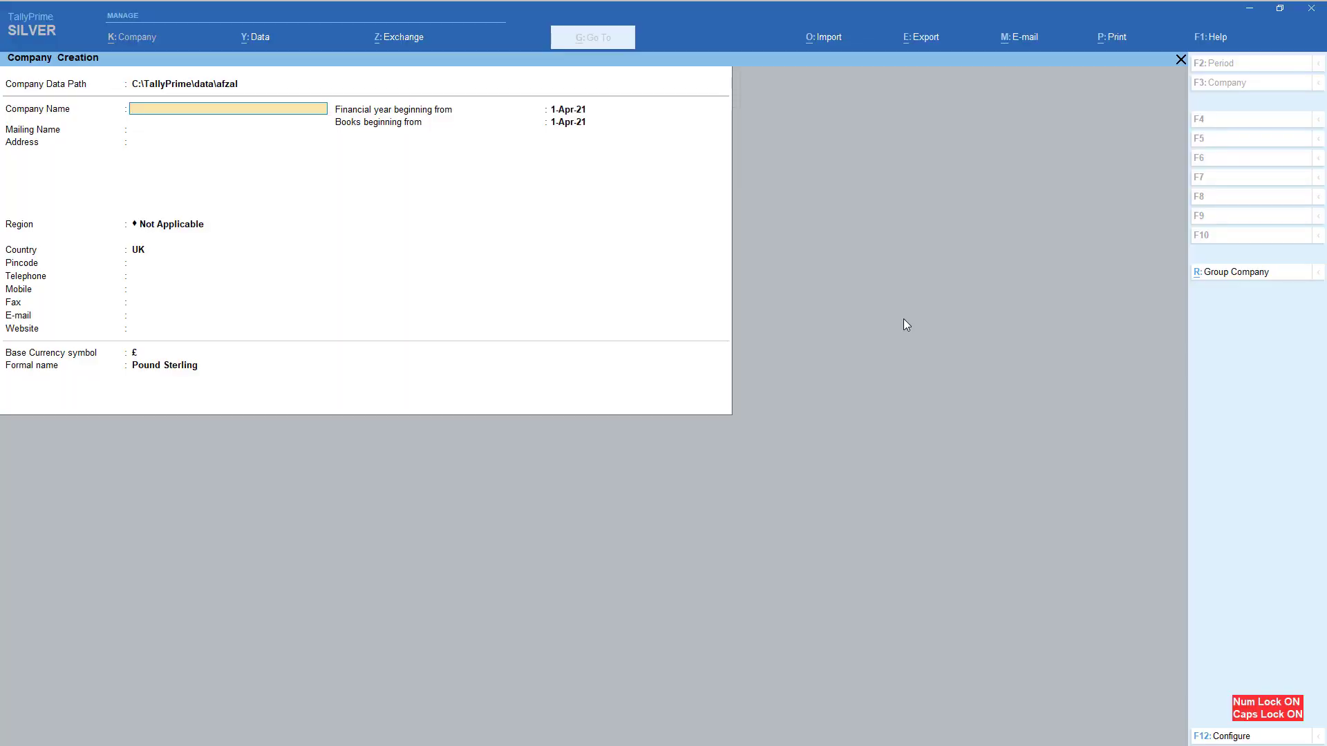
Enter XYZ as the new company's name and mailing name, and fill in the company's address
{"action": "key", "text": "Return"}
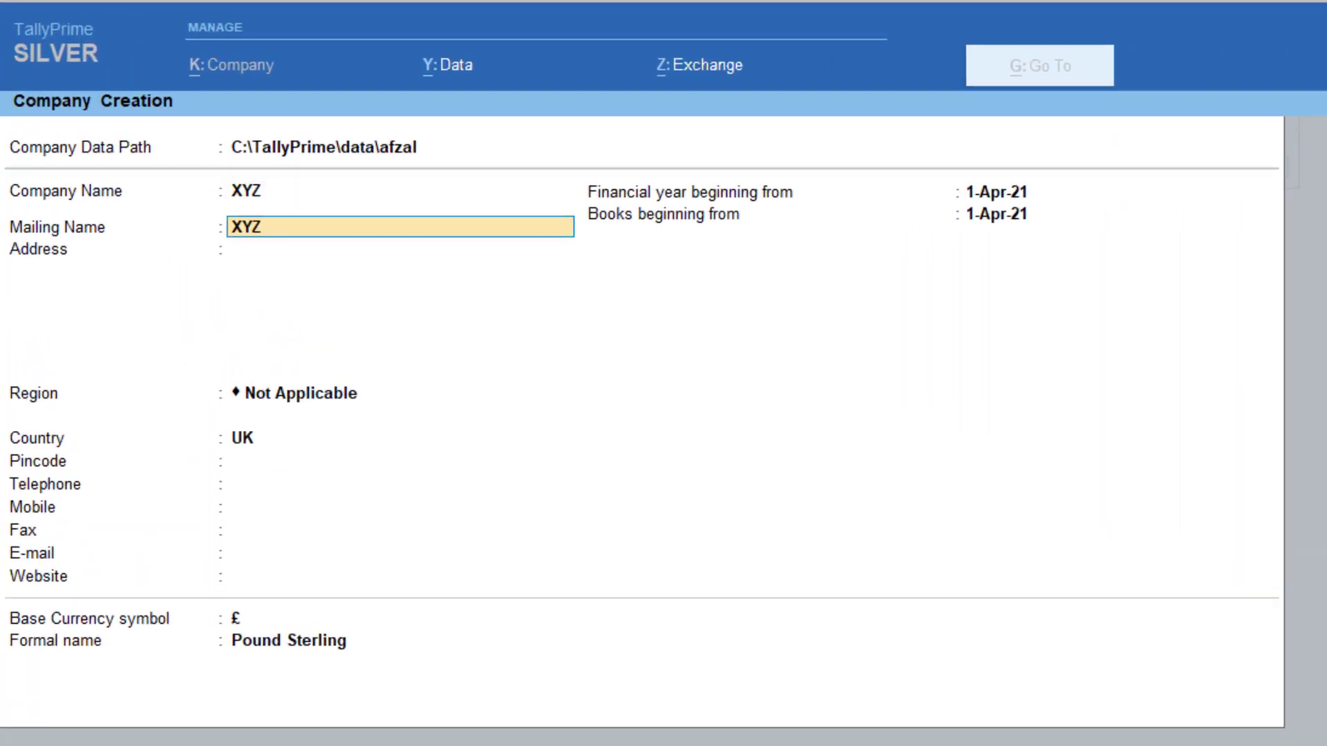
{"action": "key", "text": "Return"}
{"action": "type", "text": "NAGAUR"}
{"action": "key", "text": "Return"}
{"action": "key", "text": "Return"}
Set the new company's region to Rajasthan
{"action": "key", "text": "BackSpace"}
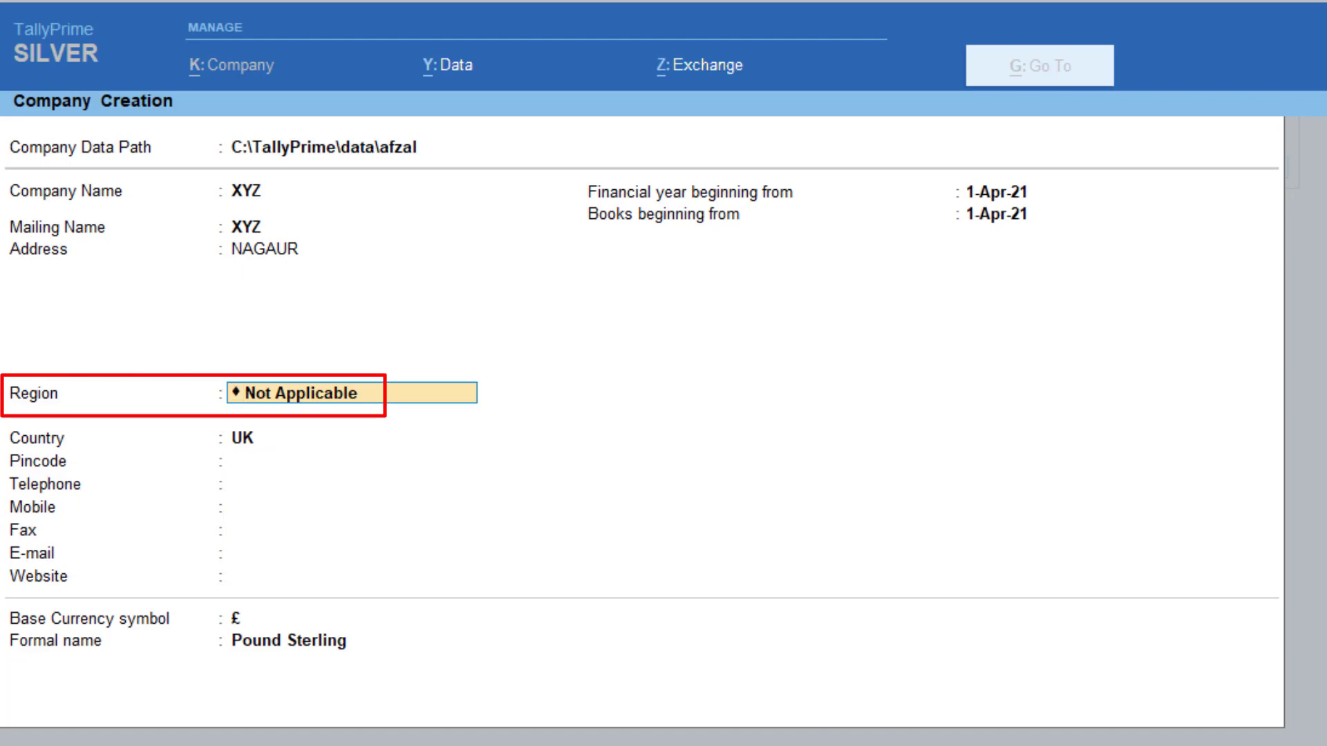
{"action": "type", "text": "RAJA"}
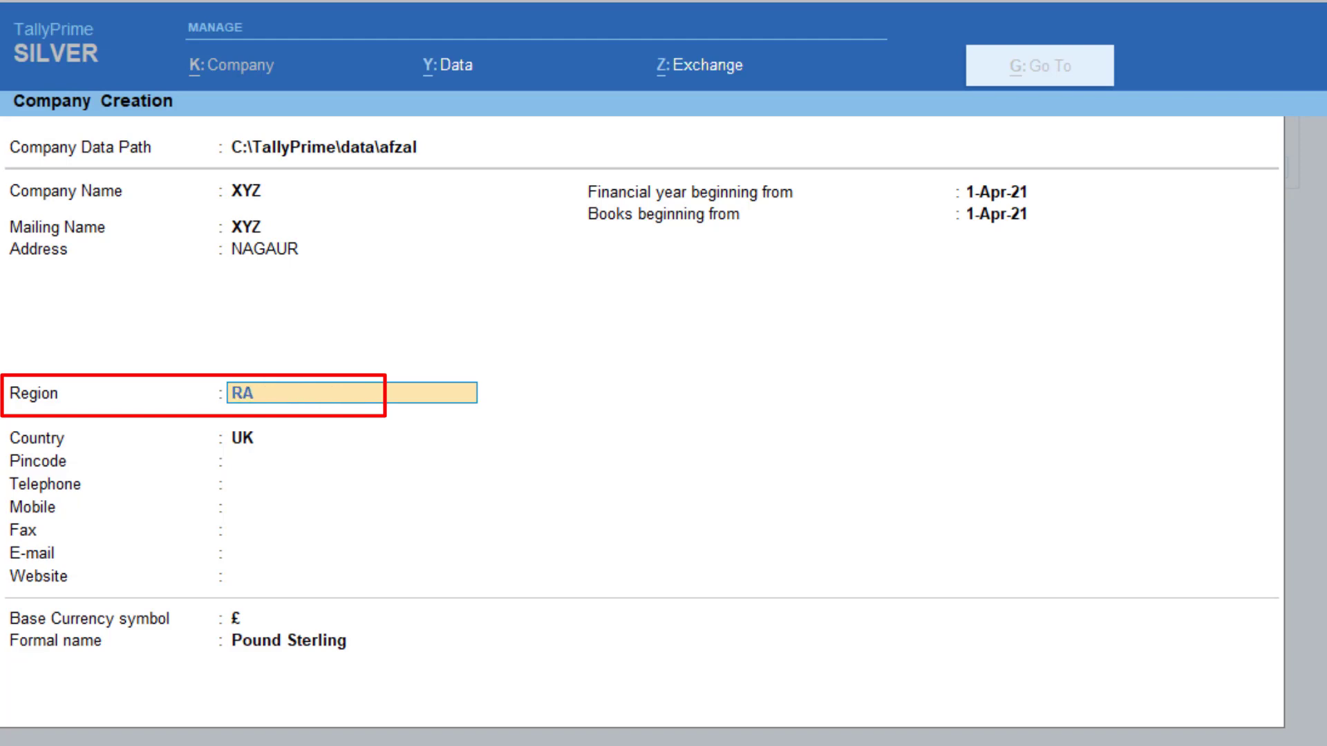
{"action": "type", "text": "S"}
{"action": "key", "text": "Return"}
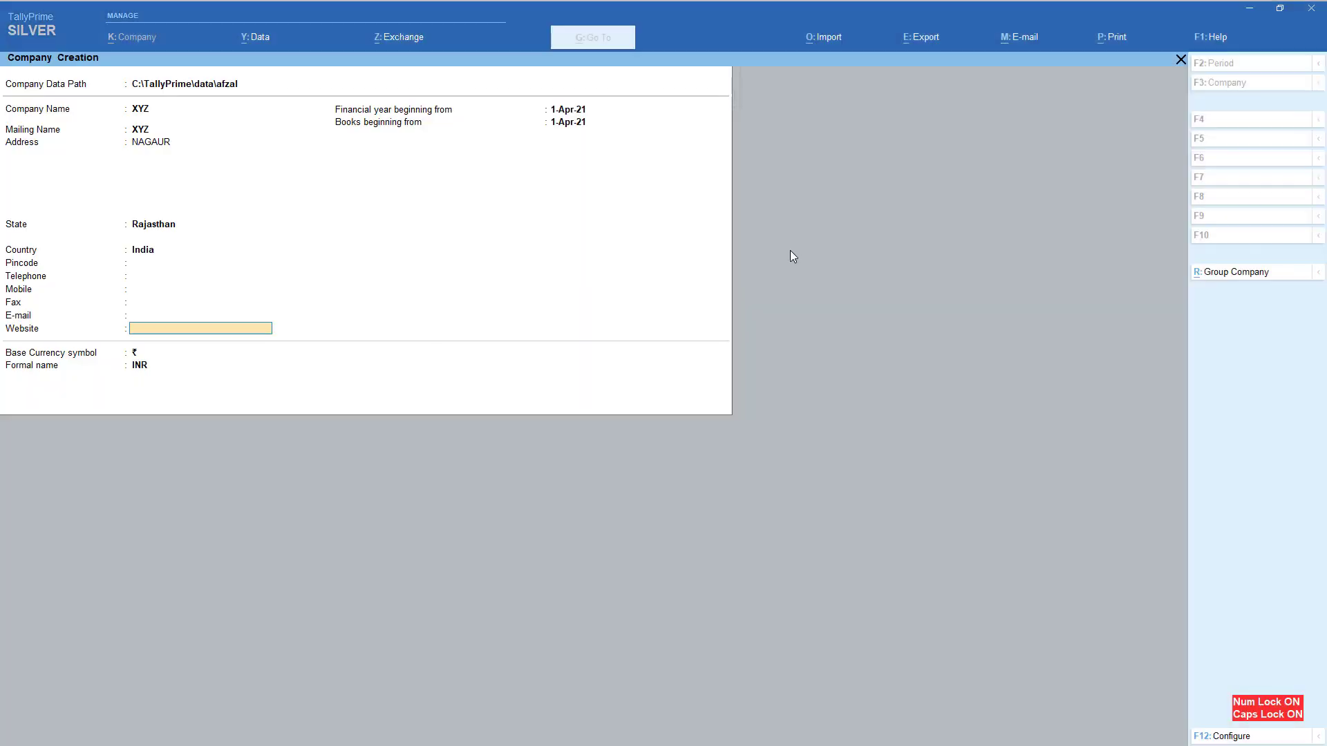
Leave the website blank and accept ₹ as the base currency symbol with the formal name INR
{"action": "key", "text": "Return"}
{"action": "key", "text": "Return"}
{"action": "key", "text": "Return"}
{"action": "key", "text": "Return"}
{"action": "key", "text": "Return"}
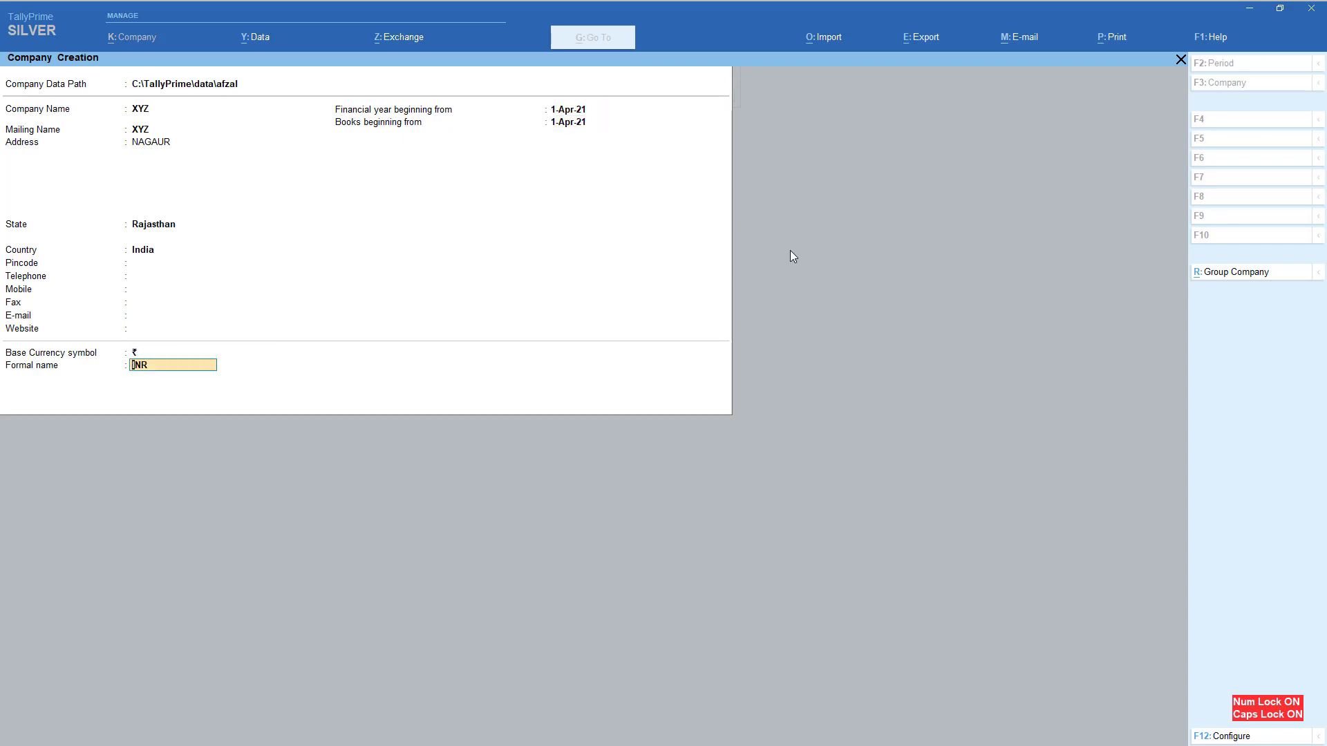
{"action": "key", "text": "Return"}
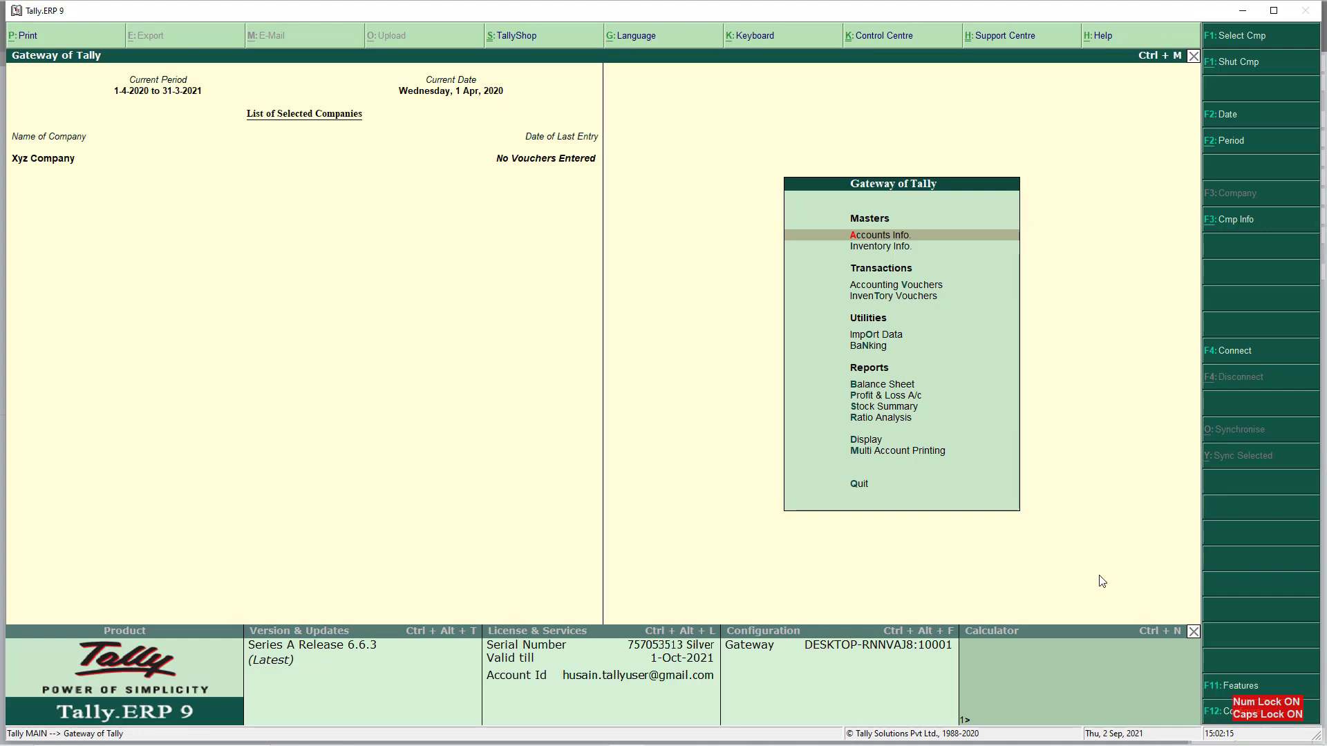
In Tally.ERP 9, review the accounting, inventory, and statutory and taxation features of Xyz Company
{"action": "key", "text": "F11"}
{"action": "key", "text": "Return"}
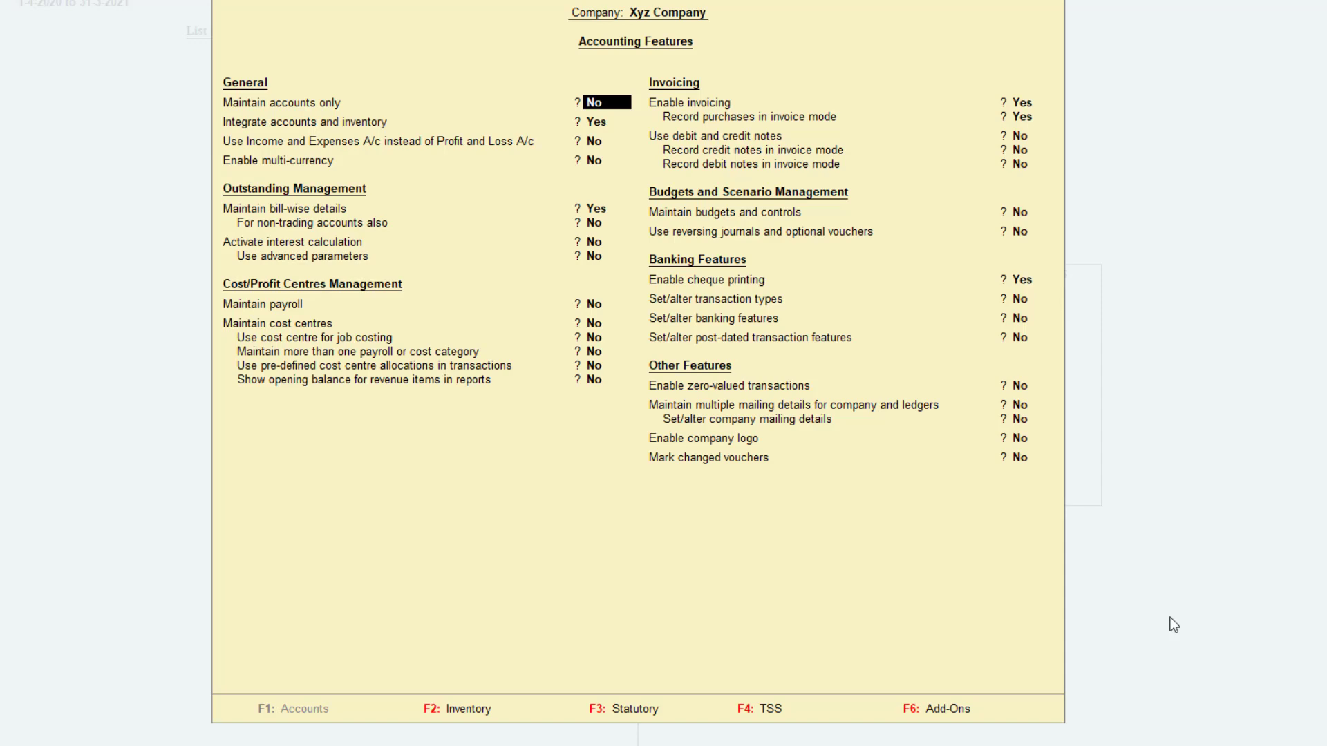
{"action": "key", "text": "F2"}
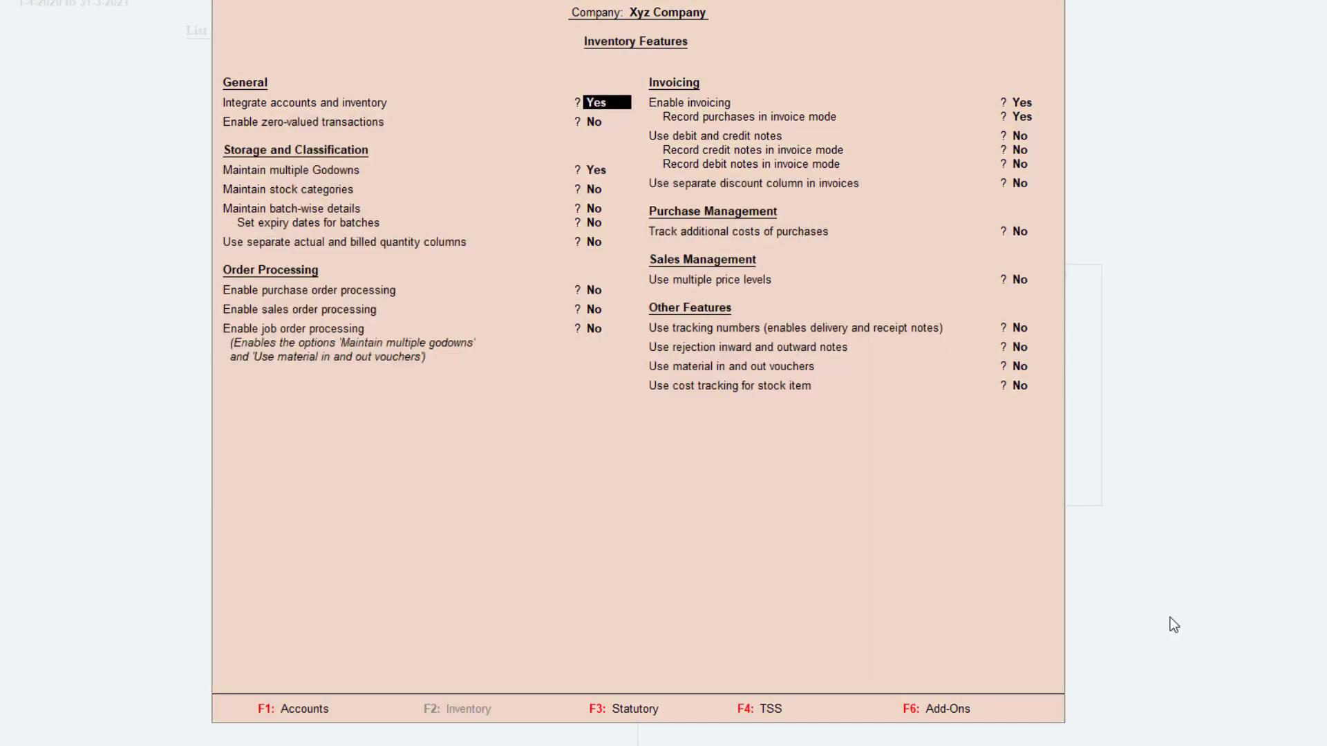
{"action": "key", "text": "F3"}
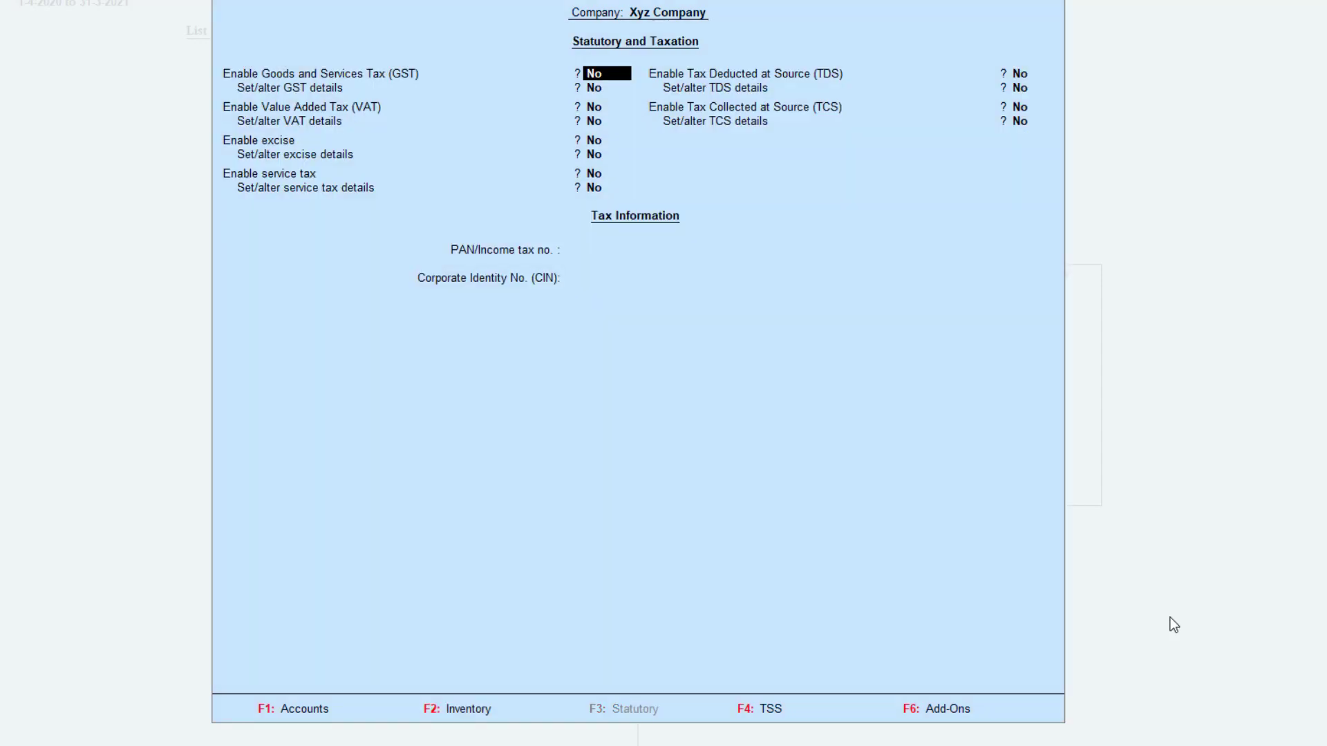
{"action": "key", "text": "F1"}
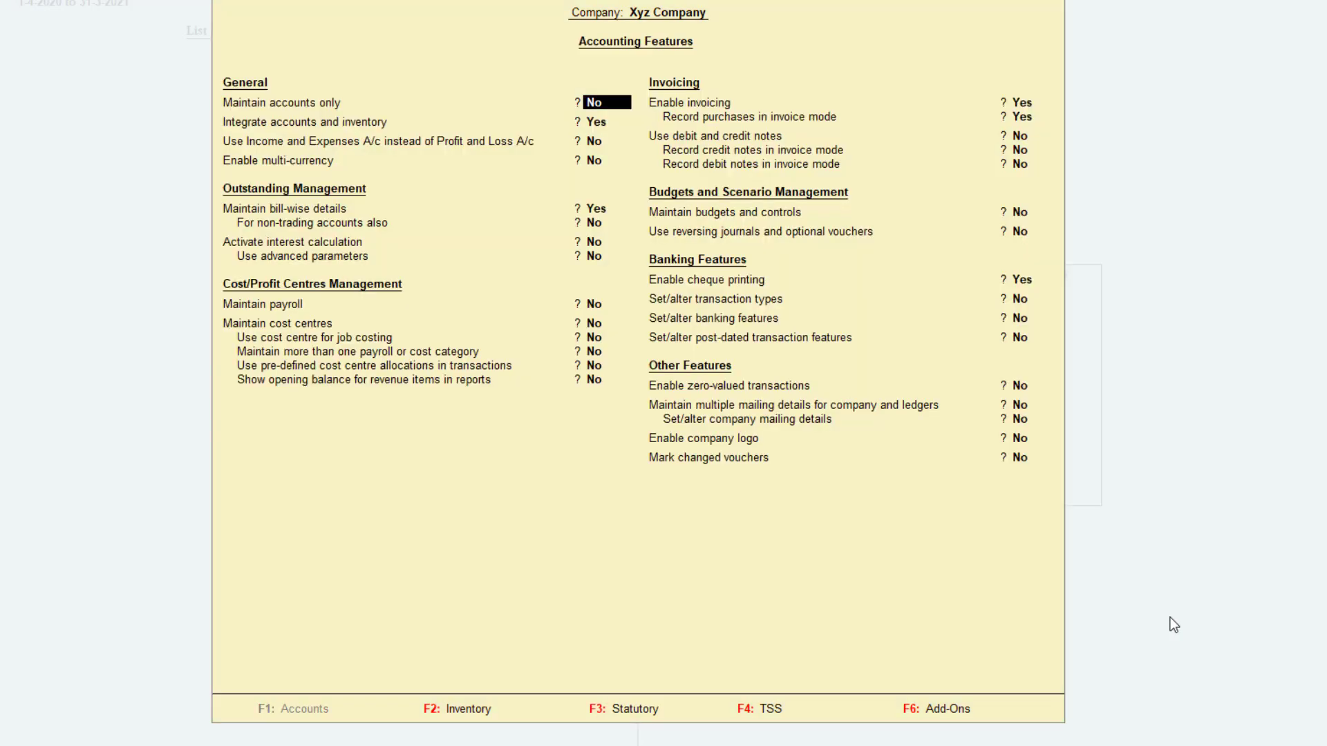